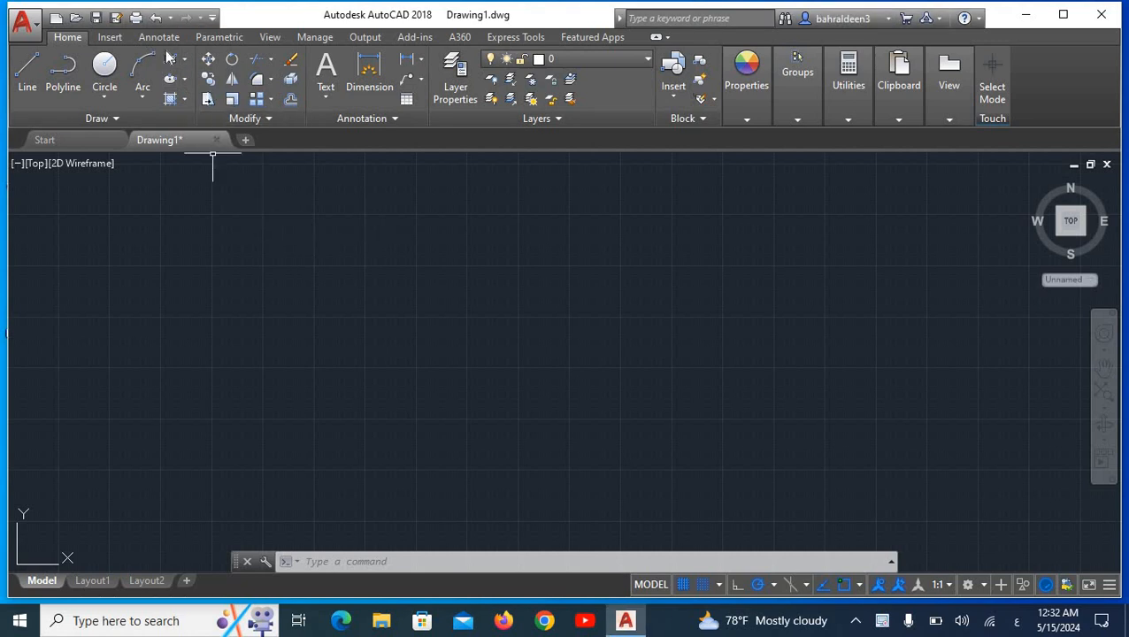
- Draw a horizontal rectangle wider than it is tall in the middle of the empty drawing area
{"action": "left_click", "coordinate": [170, 59]}
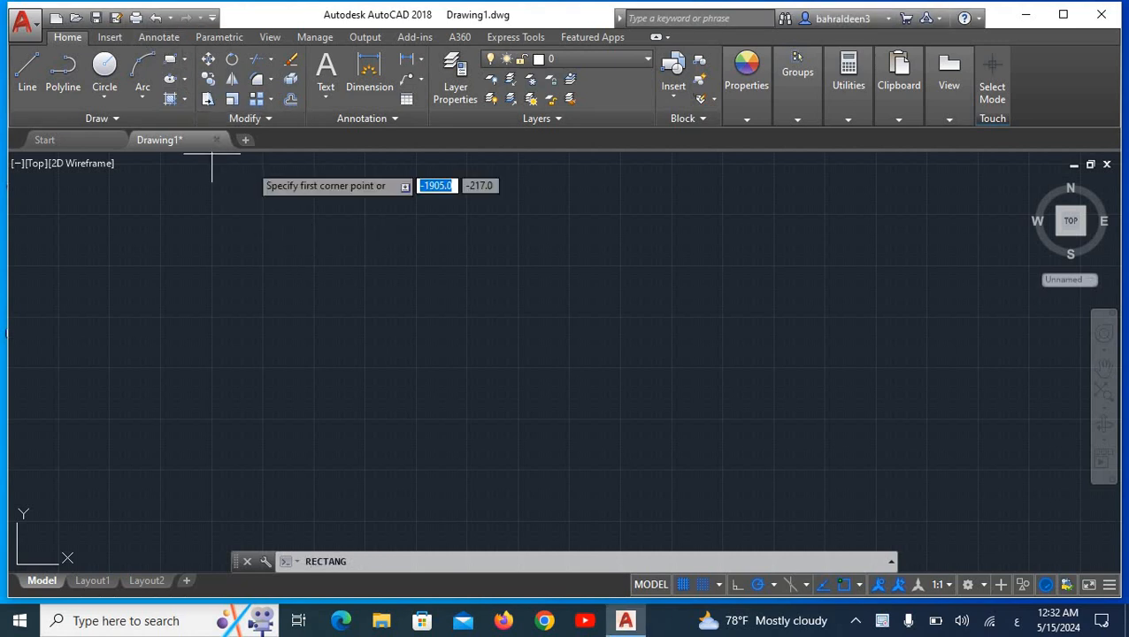
{"action": "left_click", "coordinate": [386, 226]}
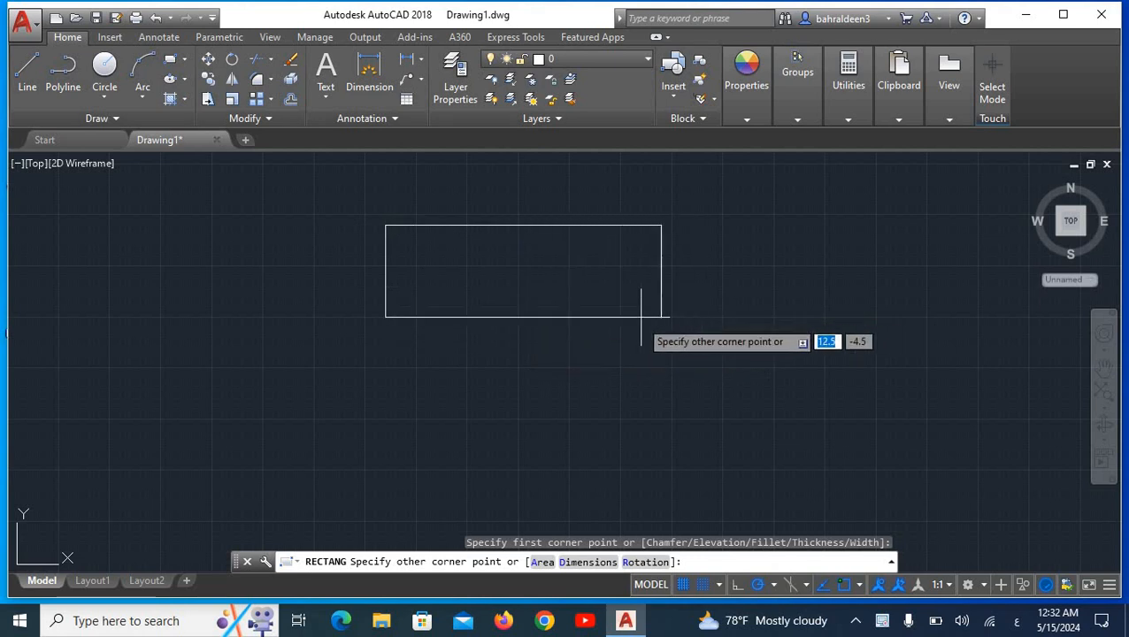
{"action": "left_click", "coordinate": [549, 297]}
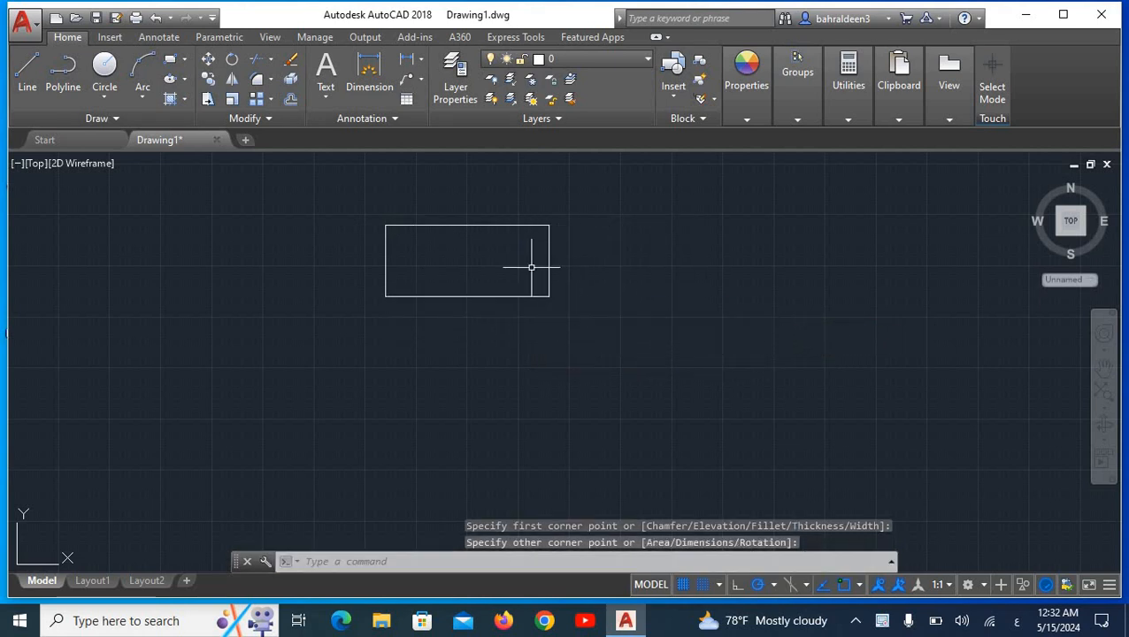
{"action": "scroll", "coordinate": [469, 194], "scroll_direction": "up", "scroll_amount": 4}
{"action": "scroll", "coordinate": [470, 194], "scroll_direction": "down", "scroll_amount": 4}
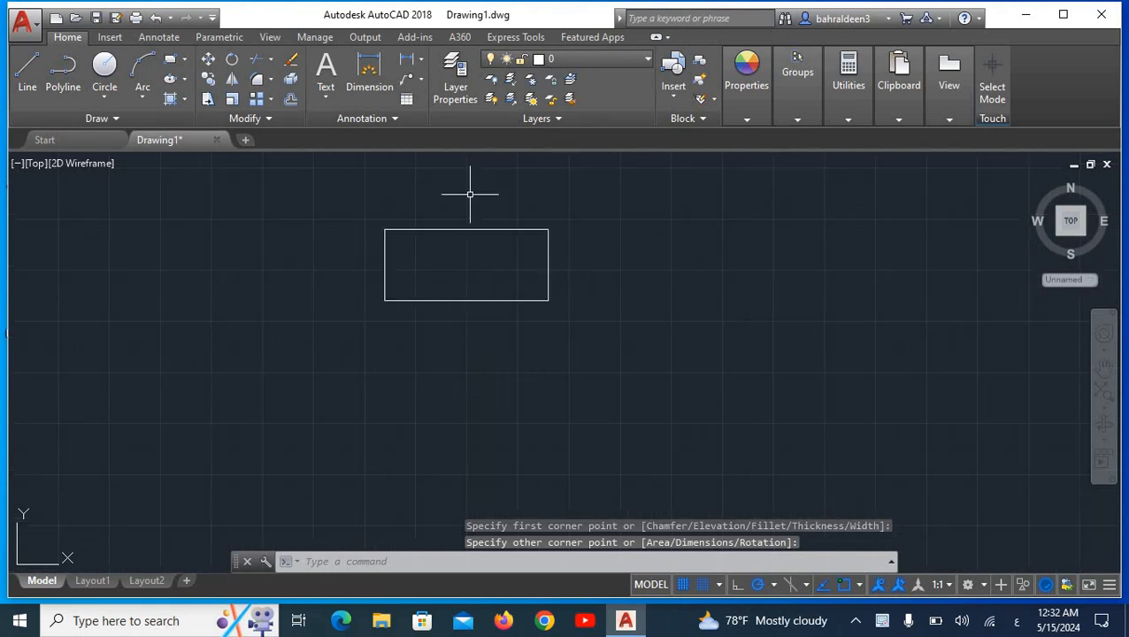
{"action": "scroll", "coordinate": [492, 422], "scroll_direction": "down", "scroll_amount": 2}
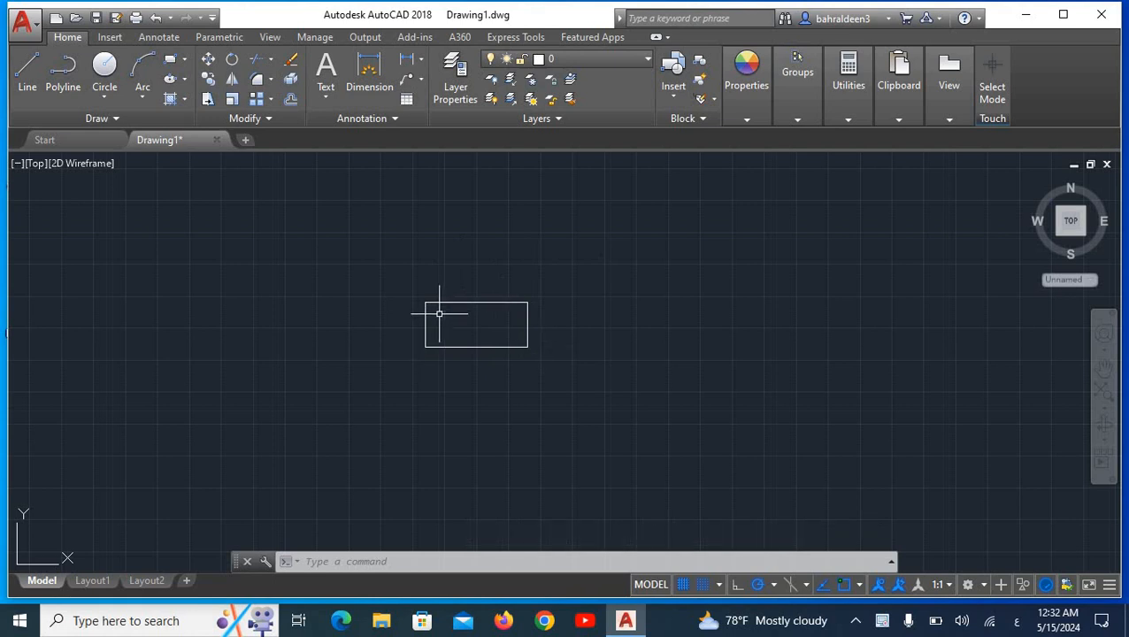
- Rotate the rectangle 30 degrees about its upper-right corner
{"action": "left_click", "coordinate": [232, 59]}
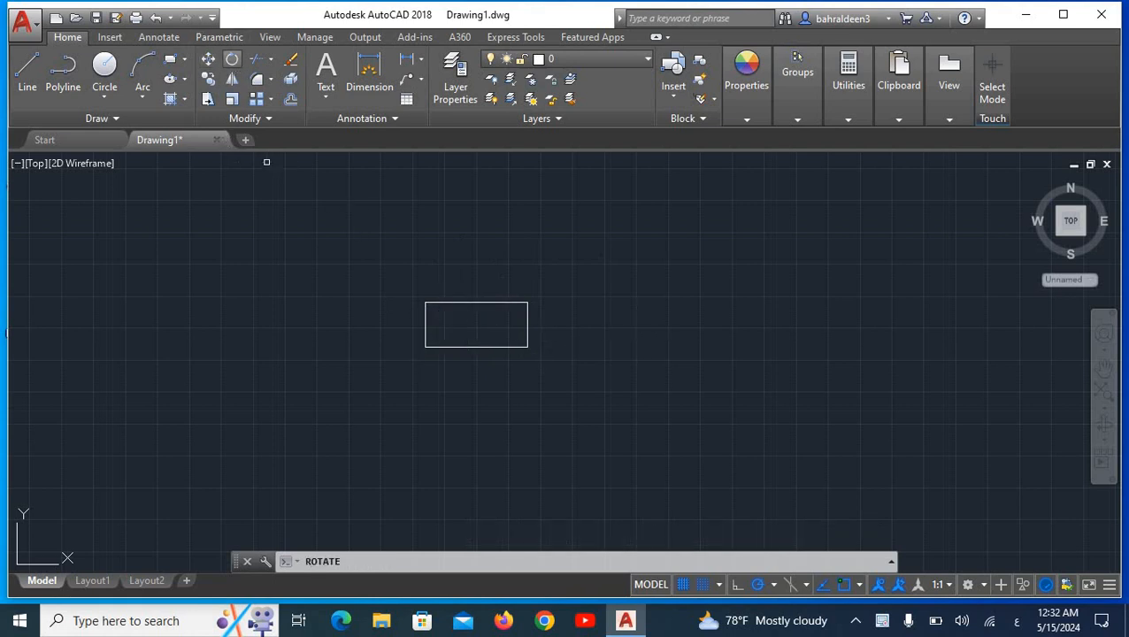
{"action": "mouse_move", "coordinate": [565, 296]}
{"action": "left_mouse_down"}
{"action": "mouse_move", "coordinate": [517, 252]}
{"action": "mouse_move", "coordinate": [411, 304]}
{"action": "mouse_move", "coordinate": [544, 389]}
{"action": "mouse_move", "coordinate": [565, 350]}
{"action": "left_mouse_up"}
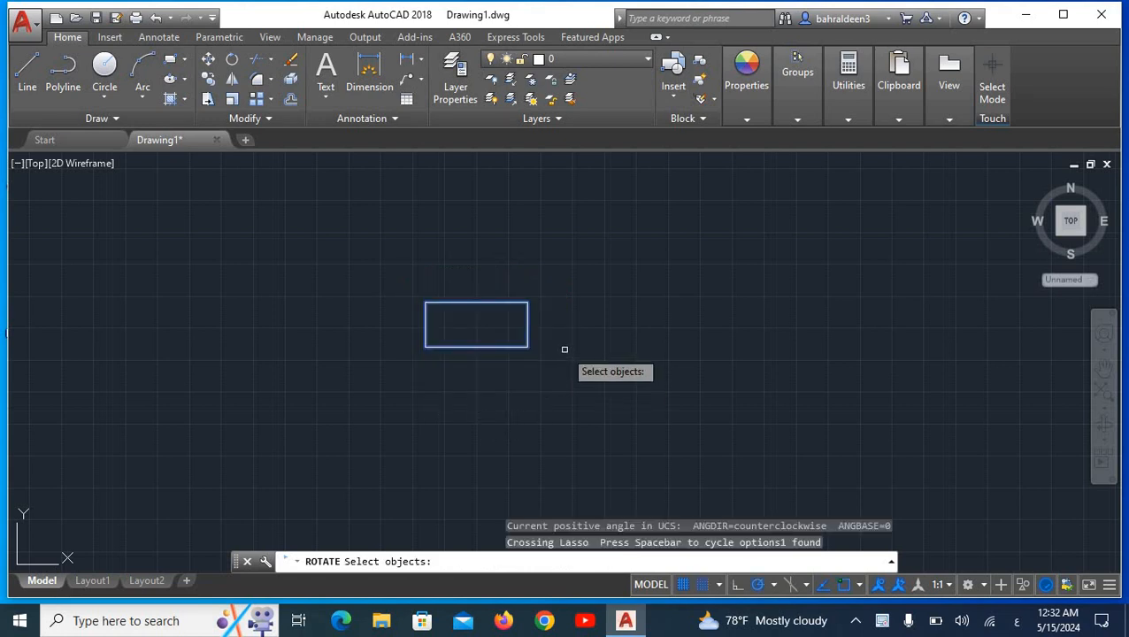
{"action": "key", "text": "Return"}
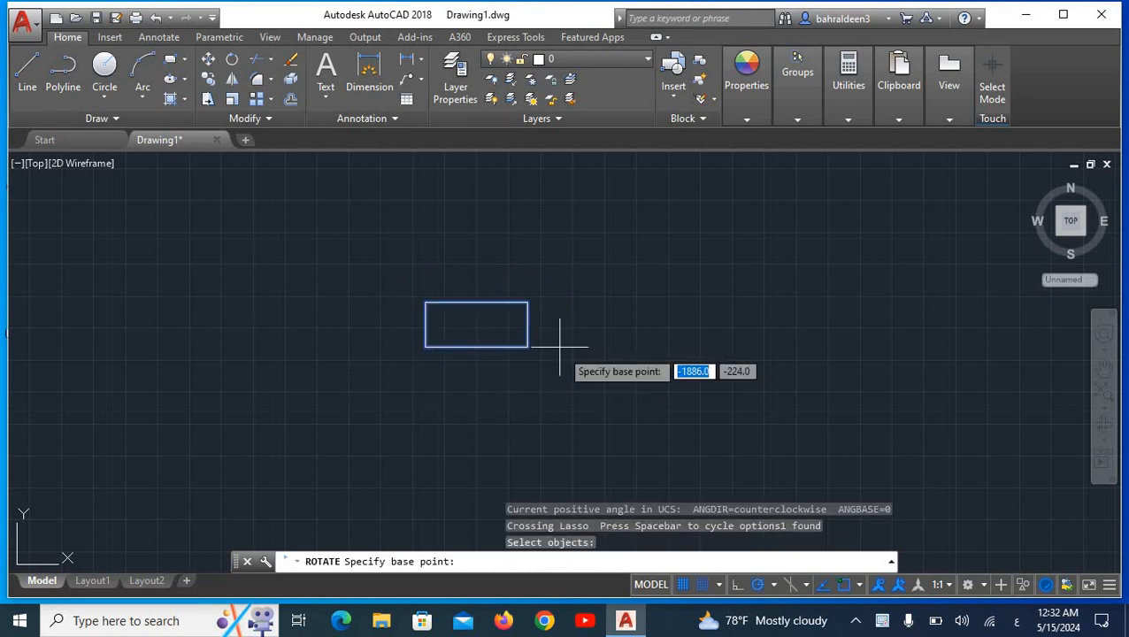
{"action": "left_click", "coordinate": [528, 301]}
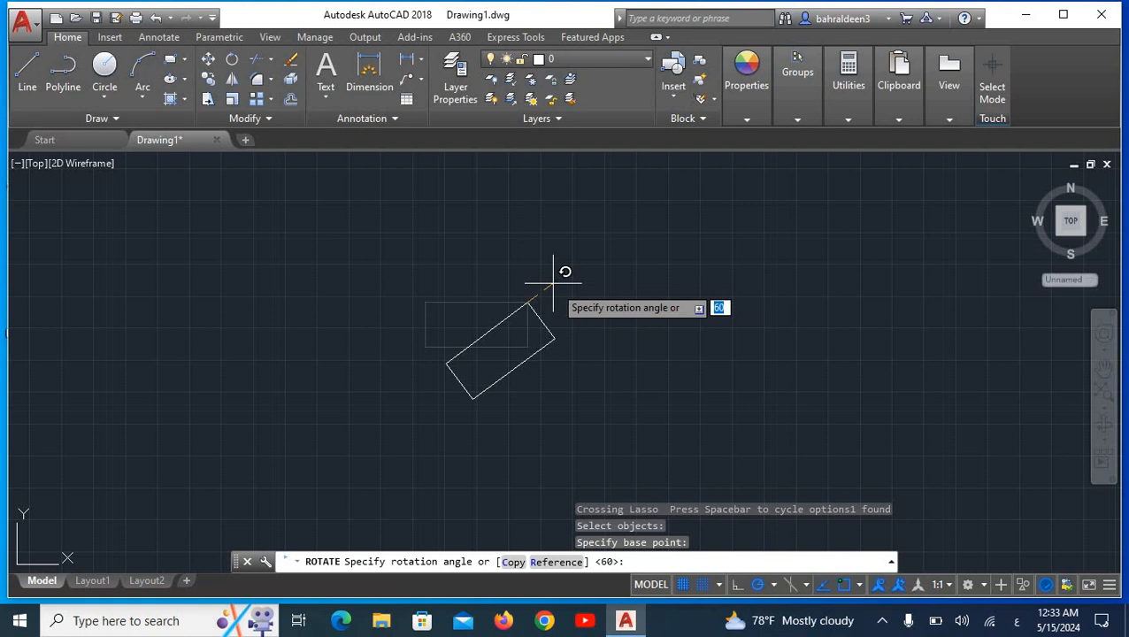
{"action": "type", "text": "0"}
{"action": "key", "text": "Return"}
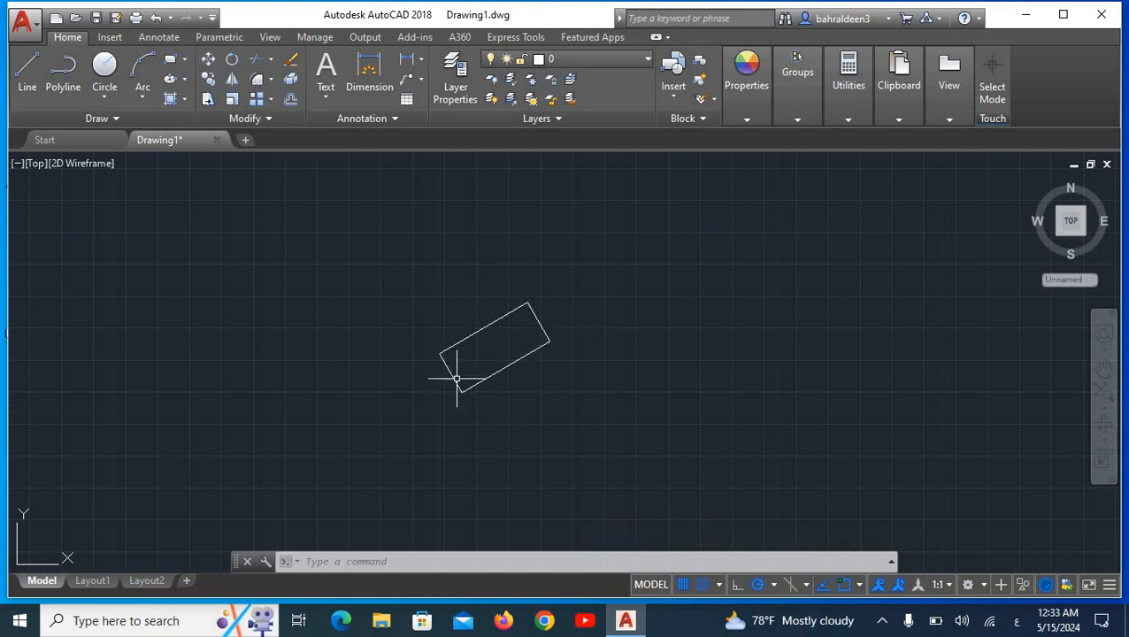
- Rotate the tilted rectangle a further 60 degrees about its topmost corner, and erase the rectangle
{"action": "left_click", "coordinate": [232, 58]}
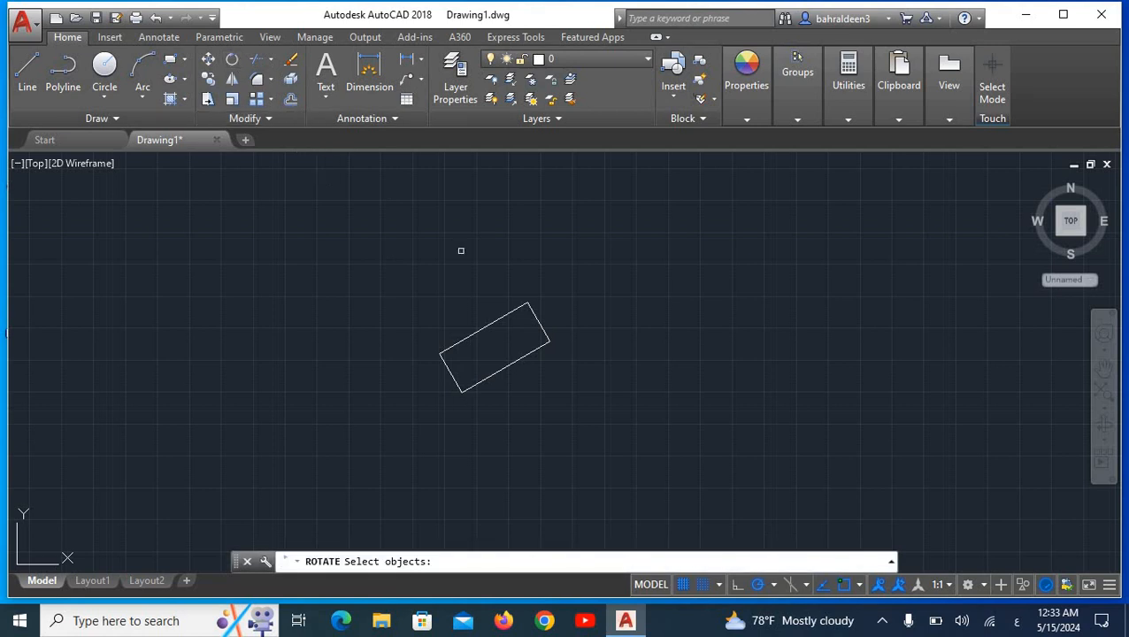
{"action": "mouse_move", "coordinate": [594, 319]}
{"action": "left_mouse_down"}
{"action": "mouse_move", "coordinate": [566, 285]}
{"action": "mouse_move", "coordinate": [413, 398]}
{"action": "mouse_move", "coordinate": [583, 400]}
{"action": "left_mouse_up"}
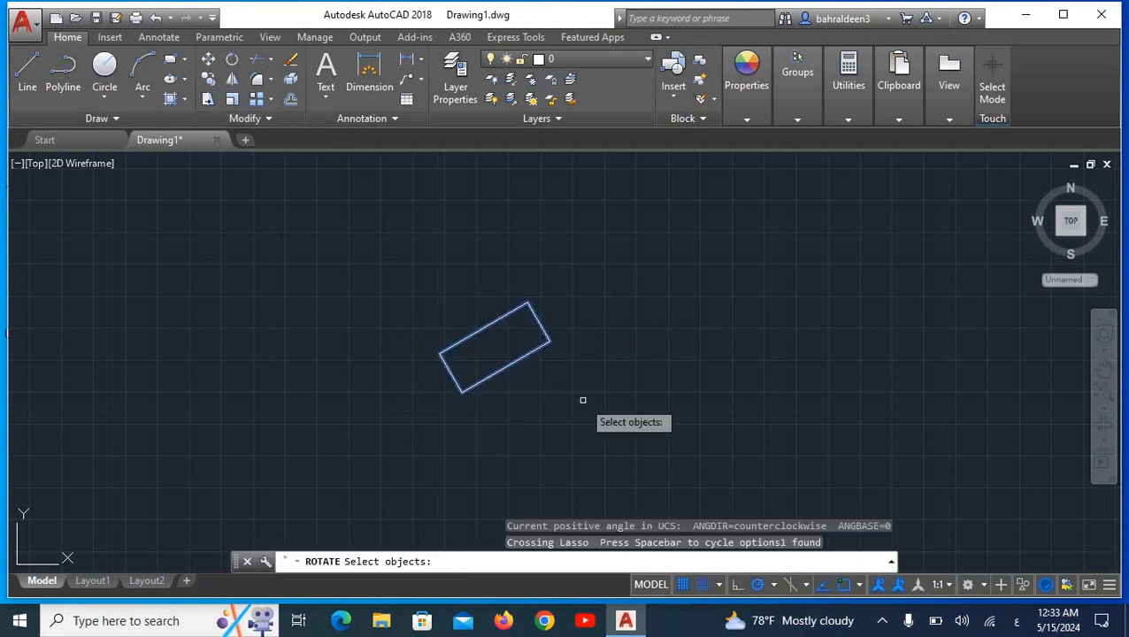
{"action": "key", "text": "Return"}
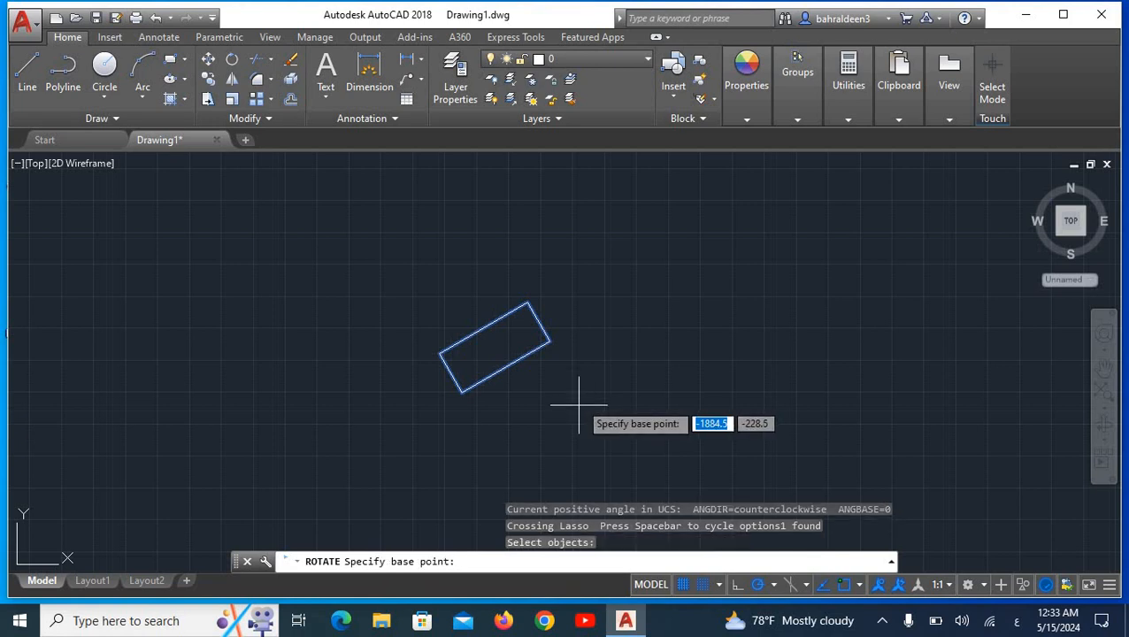
{"action": "left_click", "coordinate": [528, 302]}
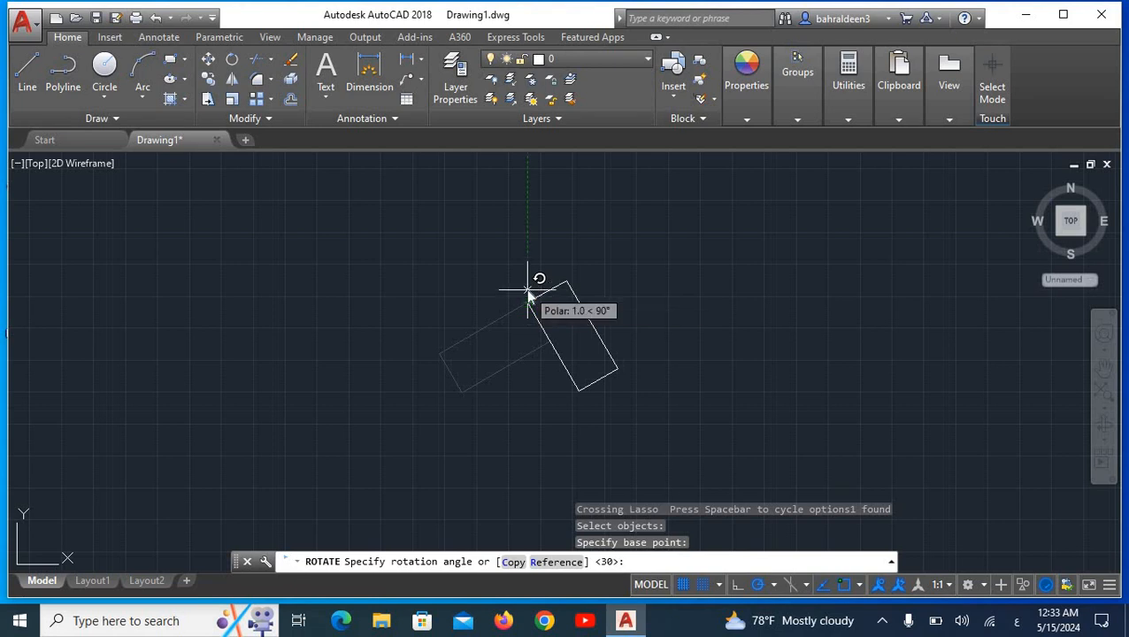
{"action": "type", "text": "6"}
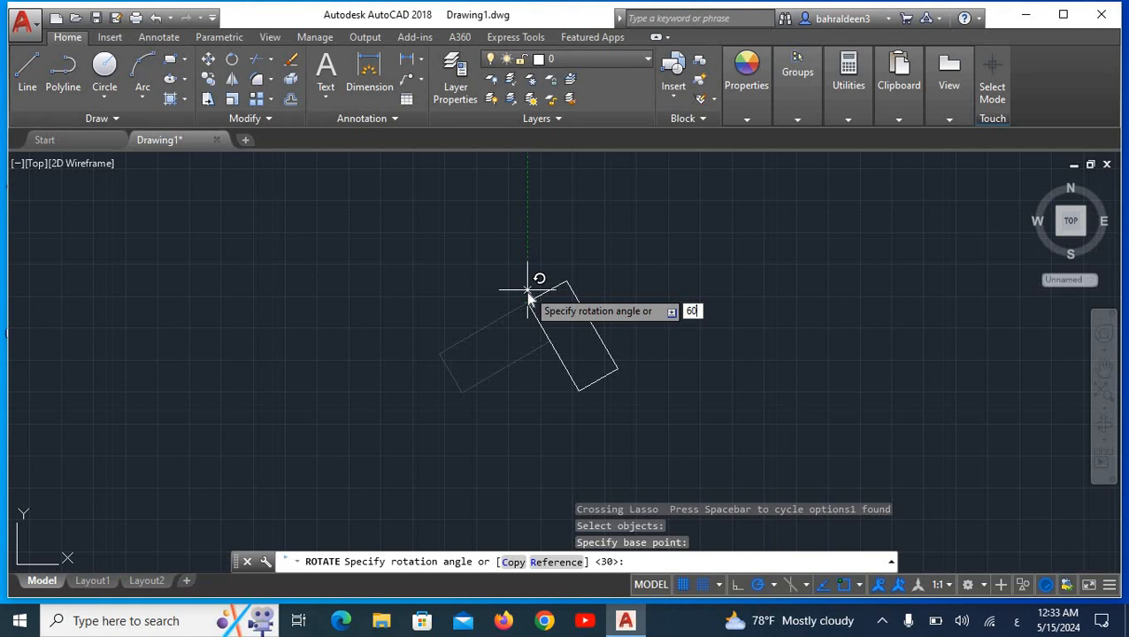
{"action": "type", "text": "0"}
{"action": "key", "text": "Return"}
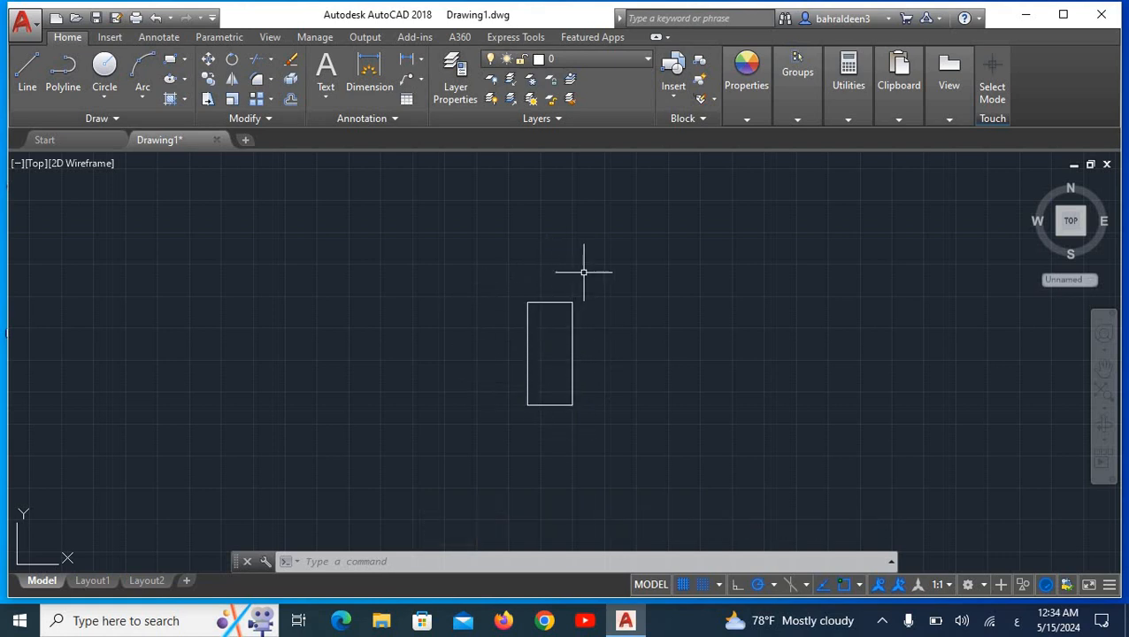
{"action": "mouse_move", "coordinate": [592, 286]}
{"action": "left_mouse_down"}
{"action": "mouse_move", "coordinate": [479, 312]}
{"action": "mouse_move", "coordinate": [630, 378]}
{"action": "mouse_move", "coordinate": [588, 333]}
{"action": "left_mouse_up"}
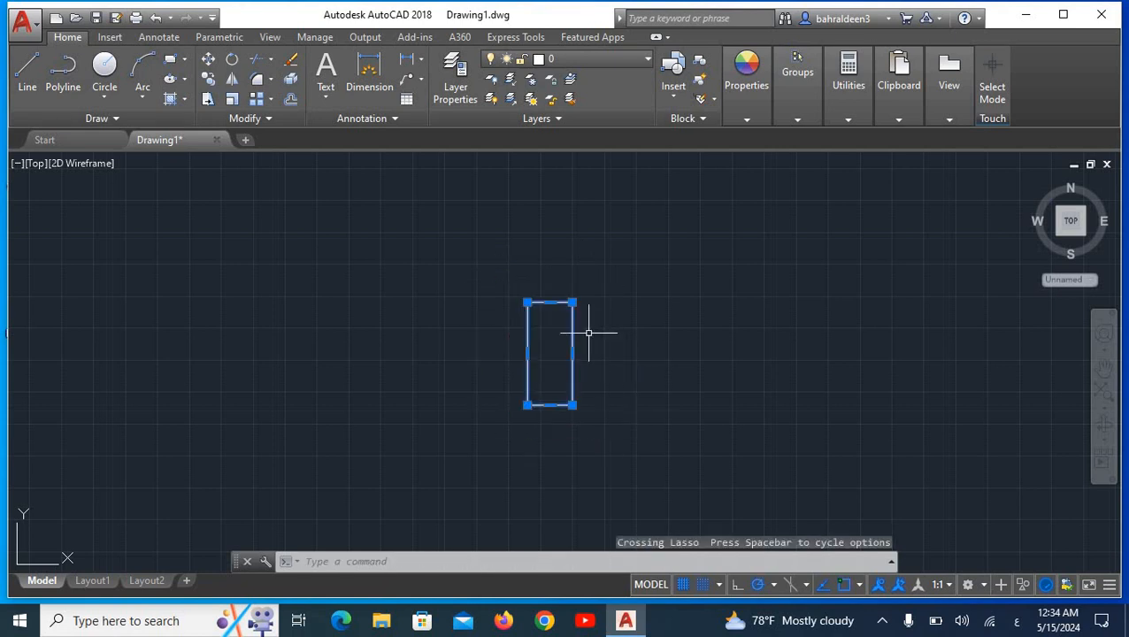
{"action": "key", "text": "Delete"}
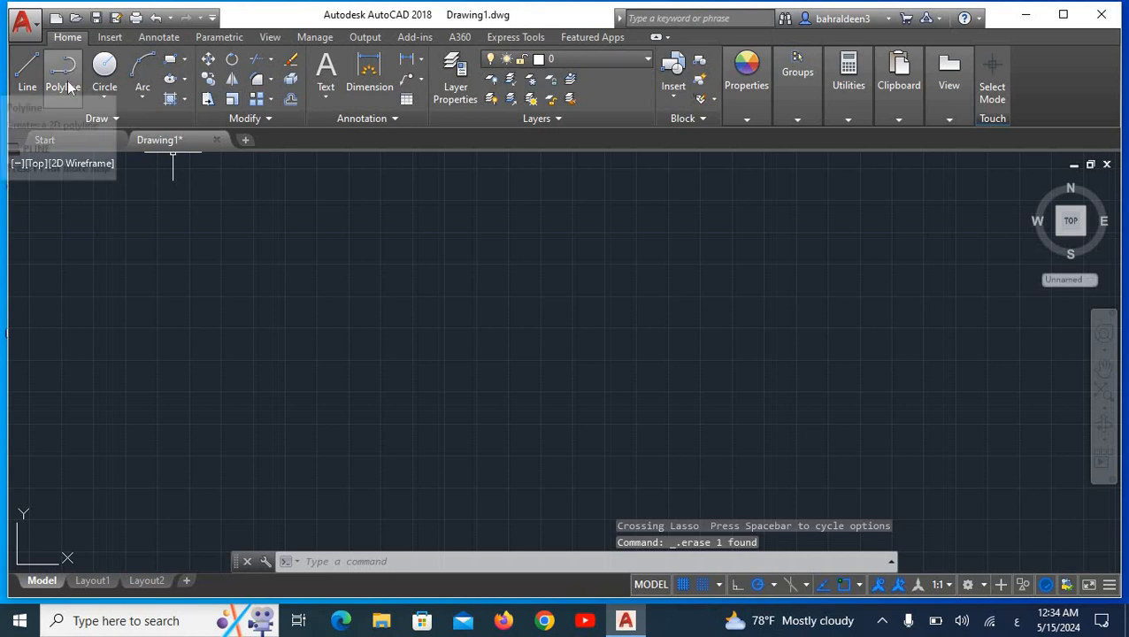
- Draw a closed triangle with a horizontal base and its apex pointing up, using three connected lines
{"action": "left_click", "coordinate": [29, 75]}
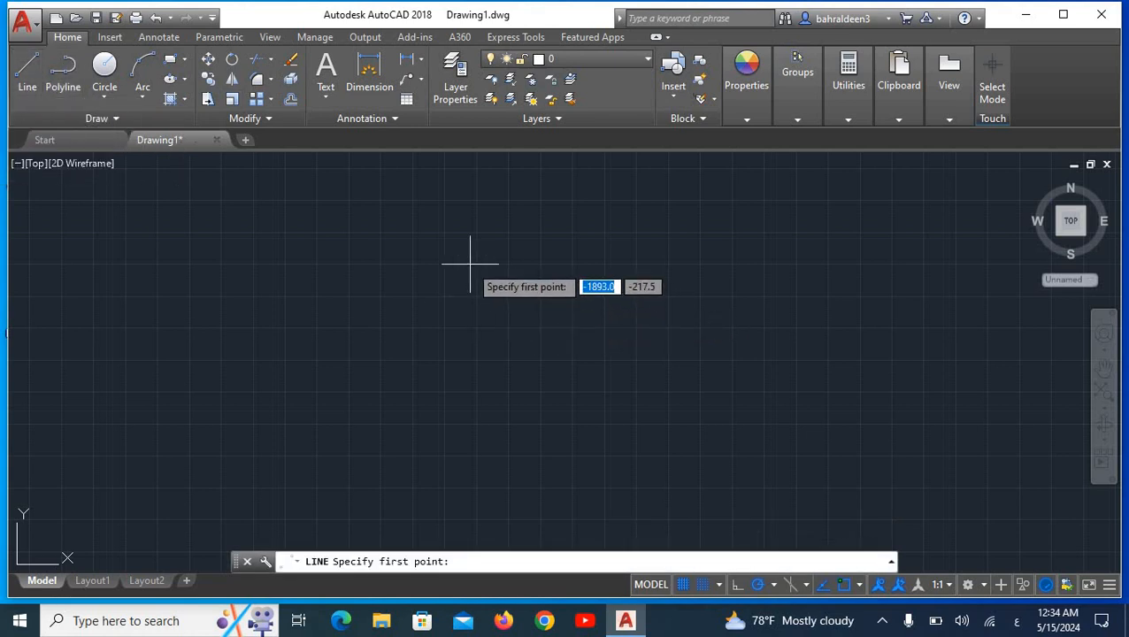
{"action": "left_click", "coordinate": [342, 259]}
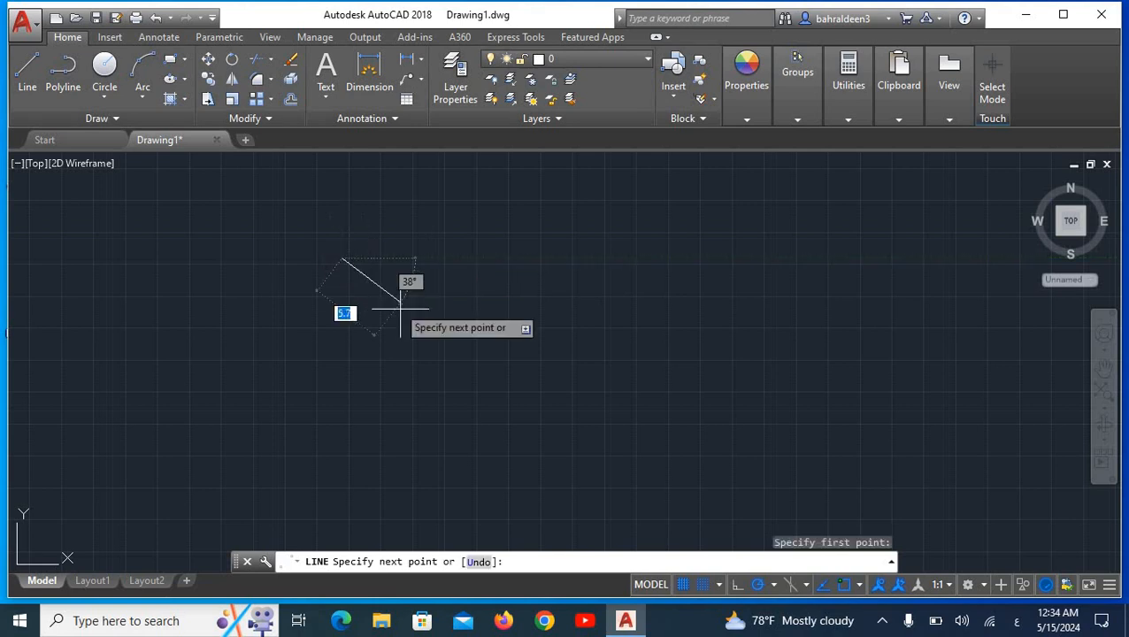
{"action": "left_click", "coordinate": [406, 365]}
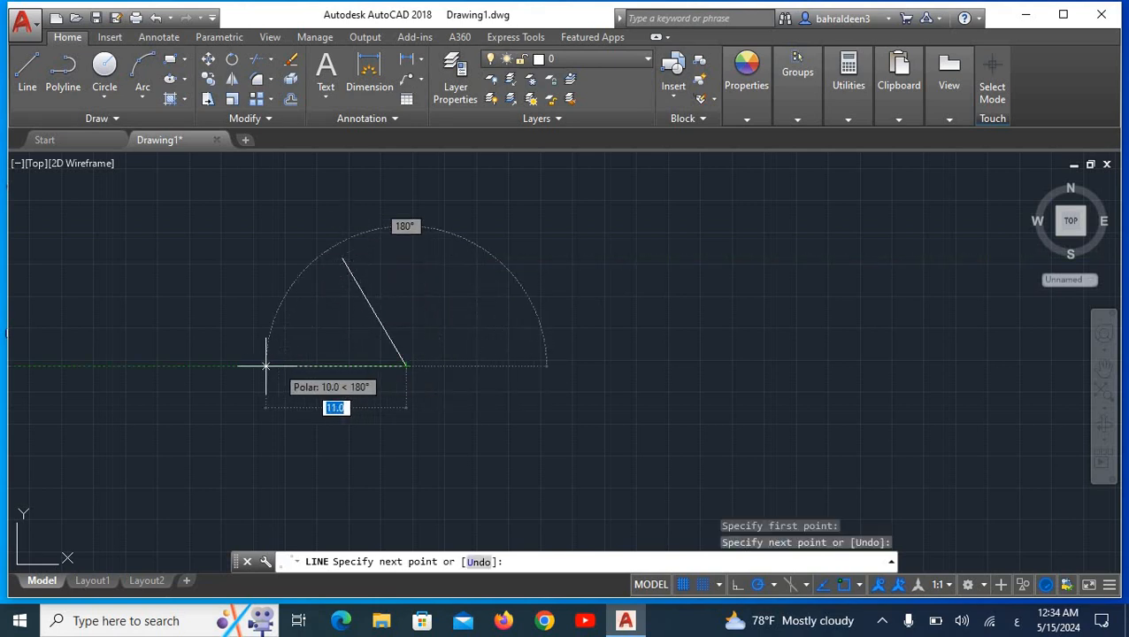
{"action": "left_click", "coordinate": [292, 364]}
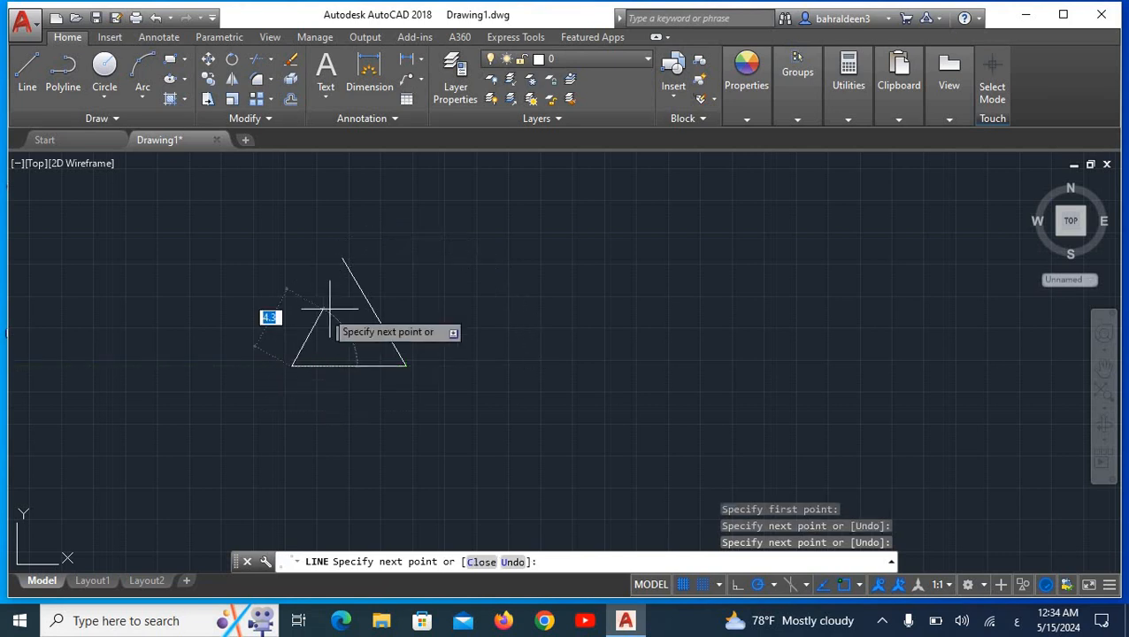
{"action": "left_click", "coordinate": [343, 258]}
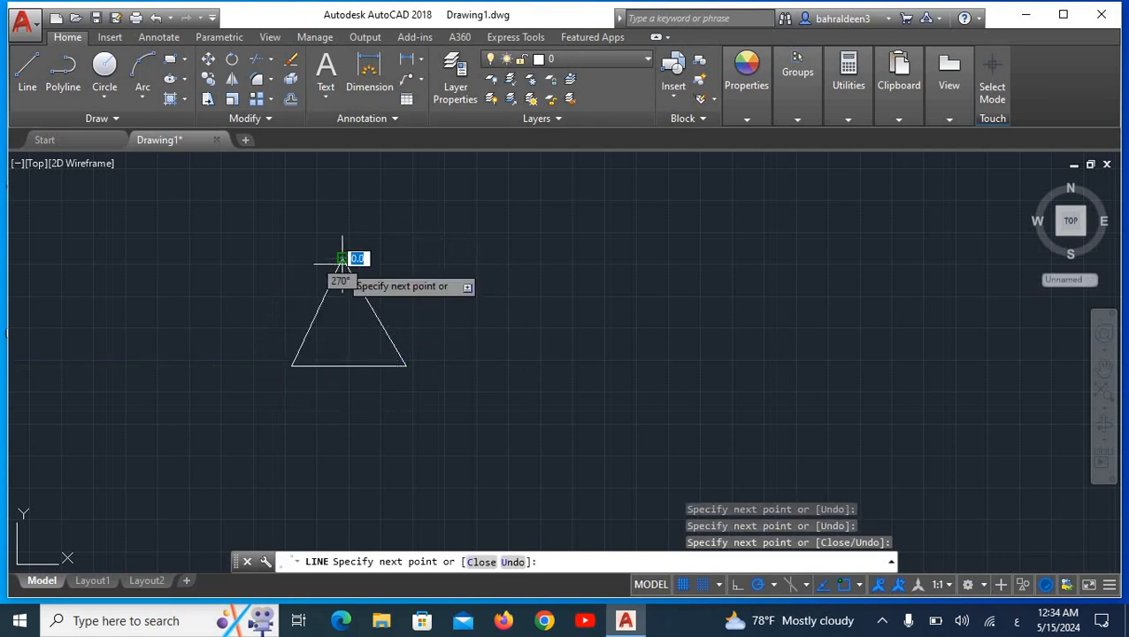
{"action": "key", "text": "Return"}
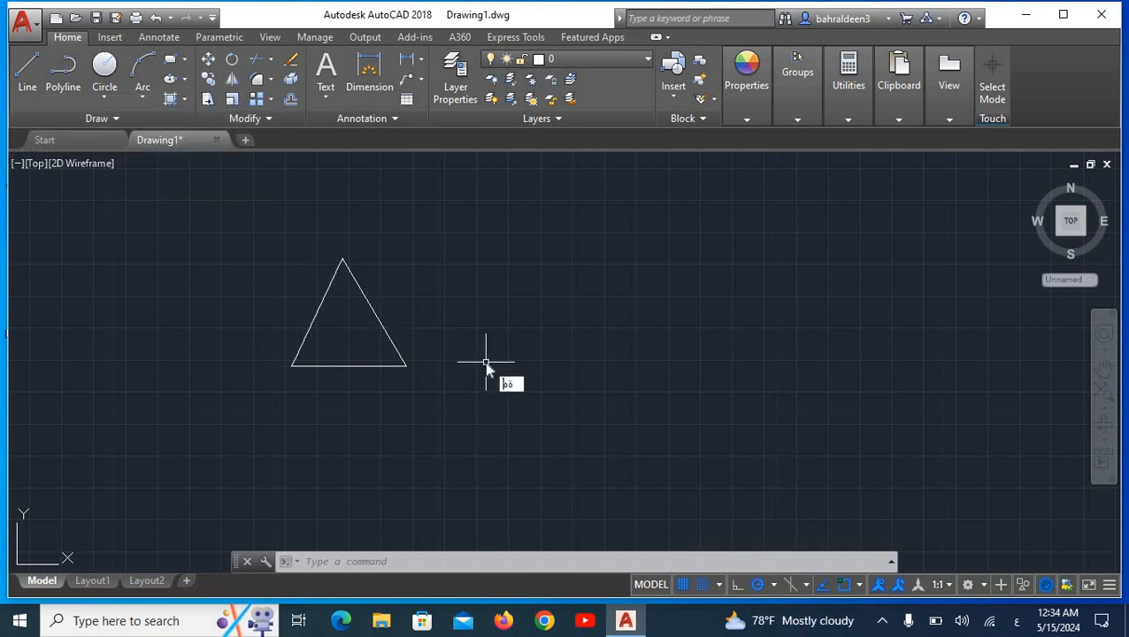
- Mirror the triangle across a vertical line to its right, keeping the source objects, and erase the mirrored copy
{"action": "key", "text": "BackSpace"}
{"action": "key", "text": "BackSpace"}
{"action": "type", "text": "MI"}
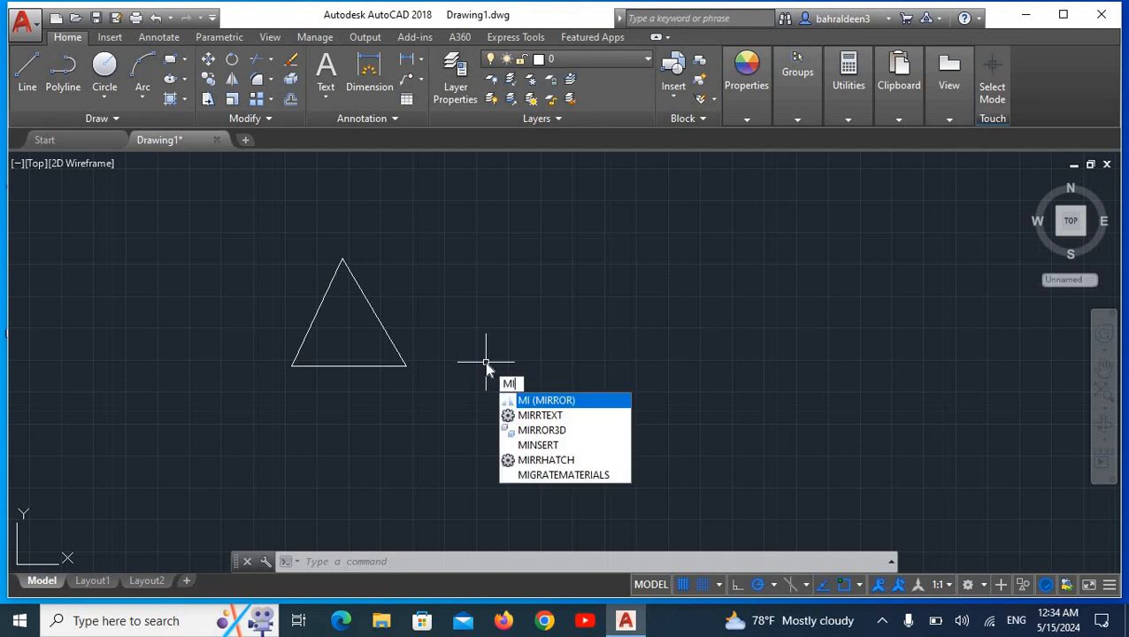
{"action": "type", "text": "RROR"}
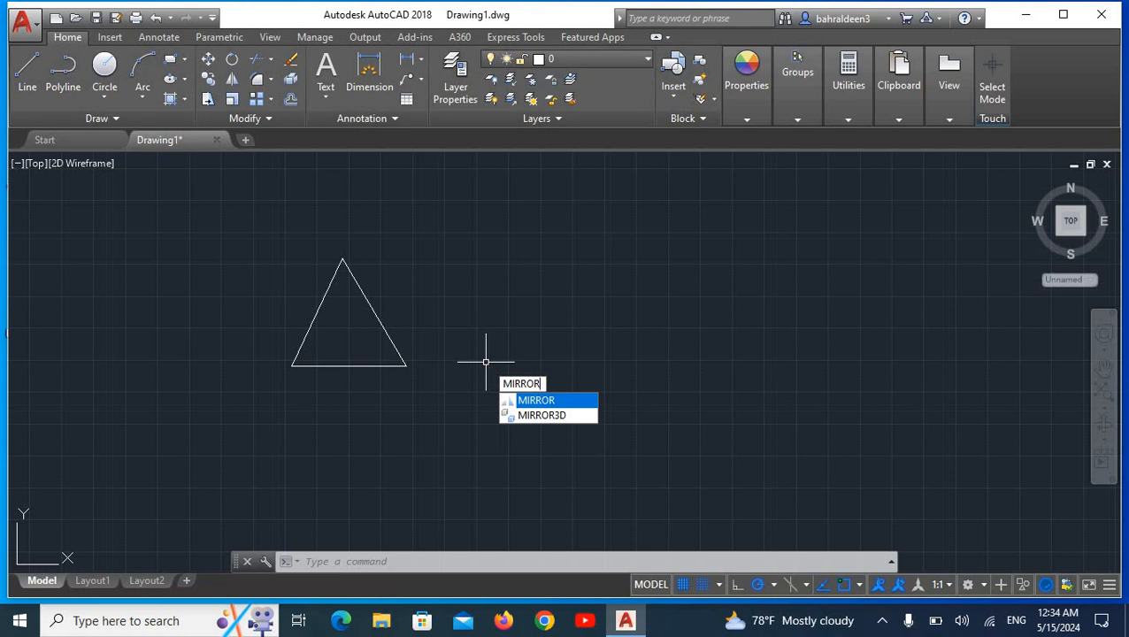
{"action": "key", "text": "Return"}
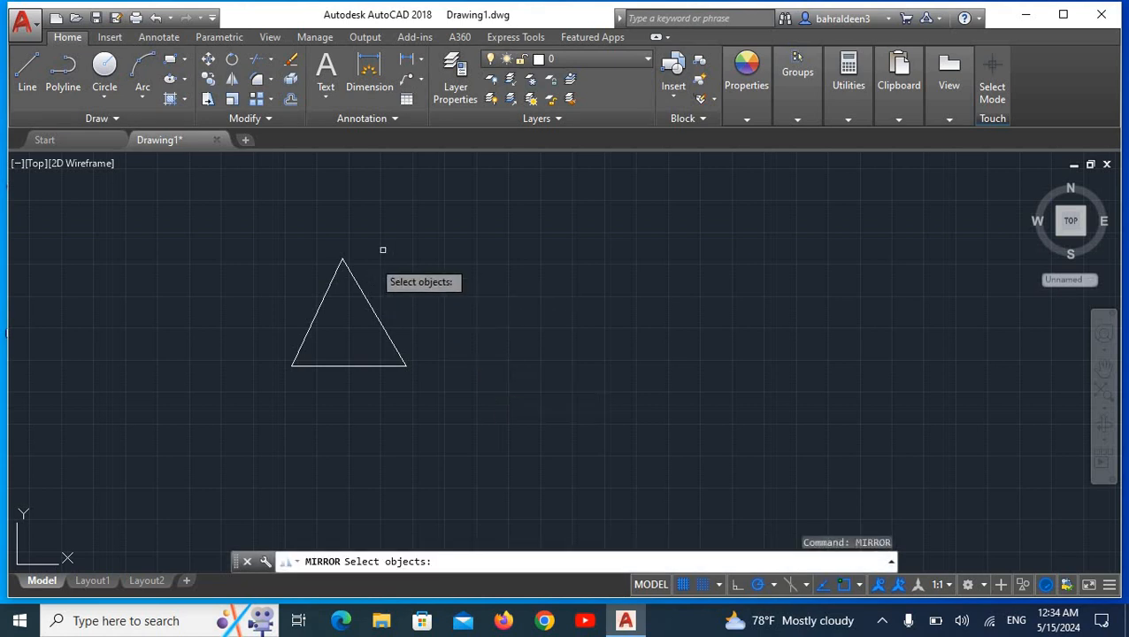
{"action": "mouse_move", "coordinate": [383, 249]}
{"action": "left_mouse_down"}
{"action": "mouse_move", "coordinate": [360, 232]}
{"action": "mouse_move", "coordinate": [294, 372]}
{"action": "mouse_move", "coordinate": [449, 383]}
{"action": "mouse_move", "coordinate": [456, 356]}
{"action": "left_mouse_up"}
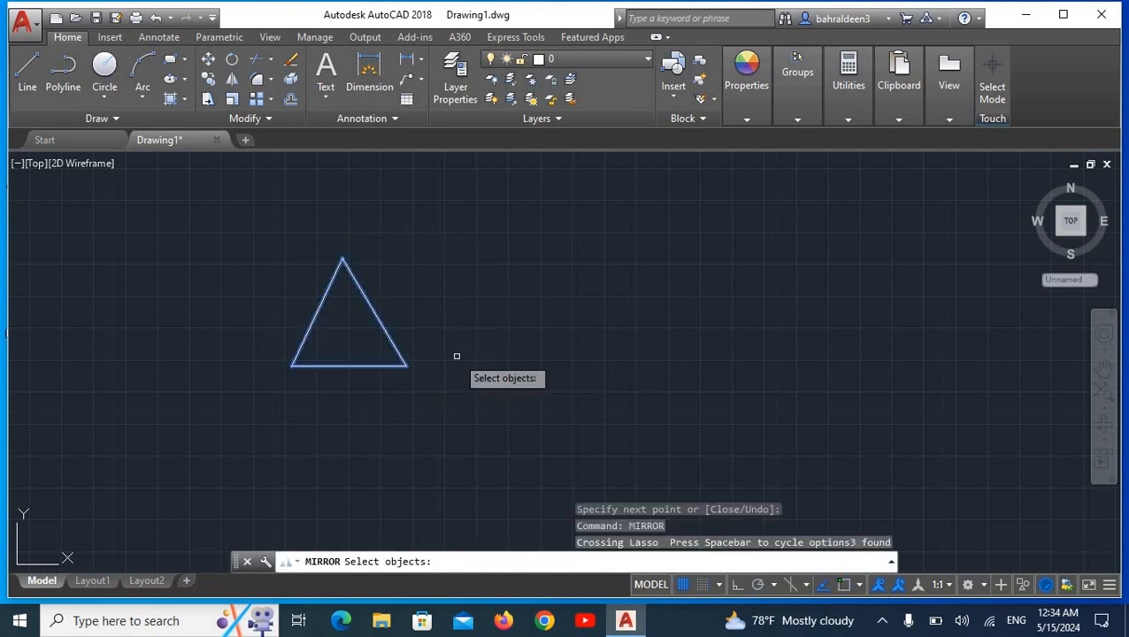
{"action": "key", "text": "Return"}
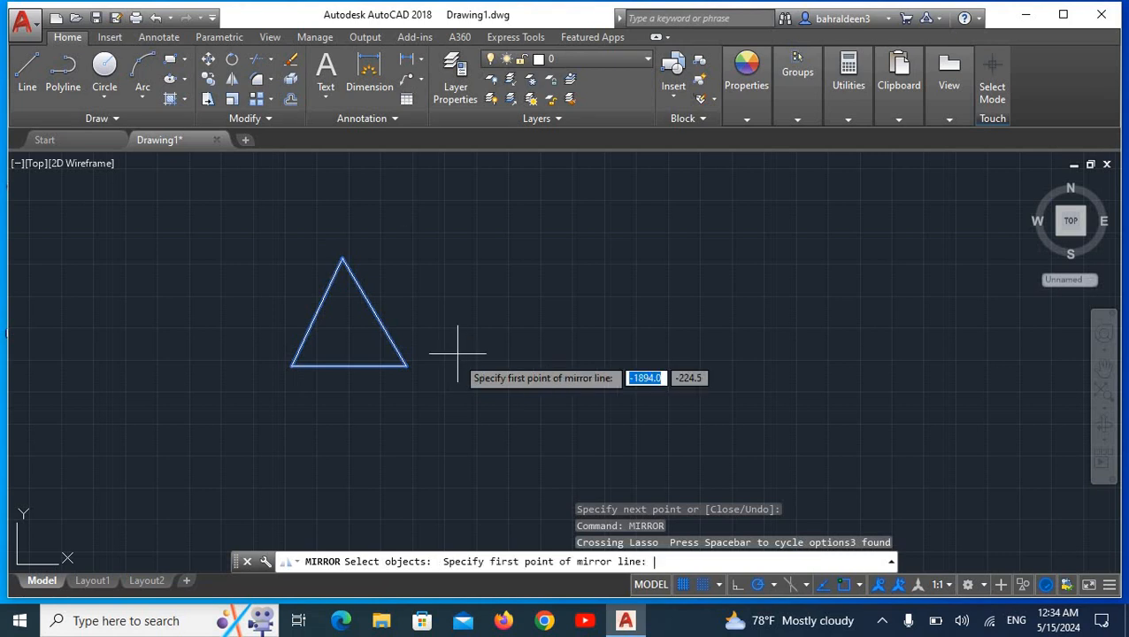
{"action": "left_click", "coordinate": [470, 233]}
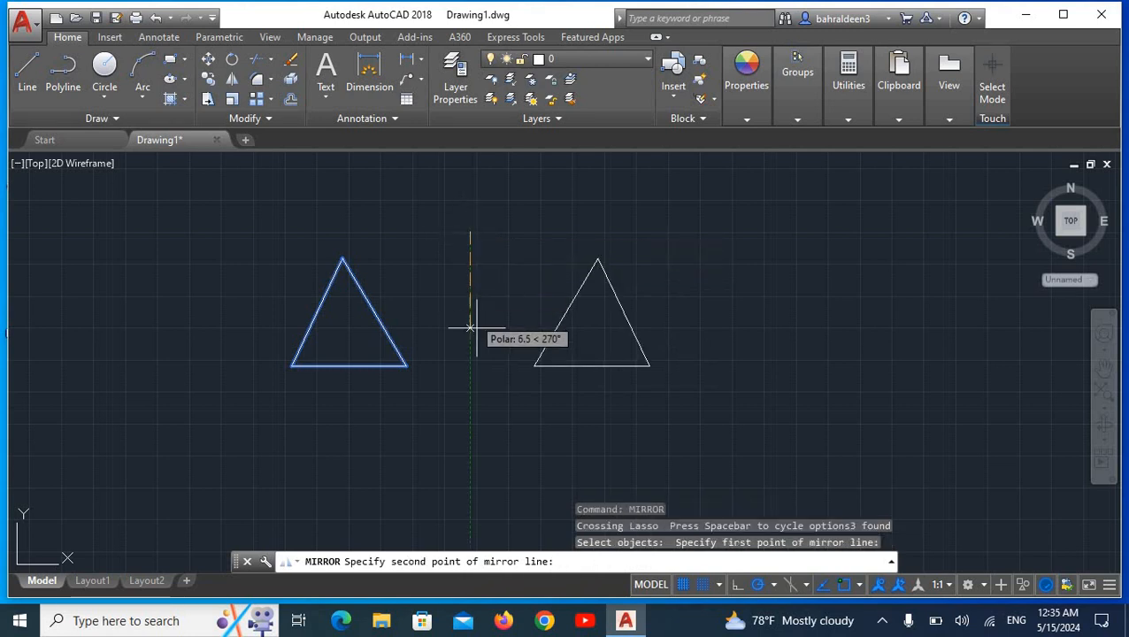
{"action": "left_click", "coordinate": [470, 424]}
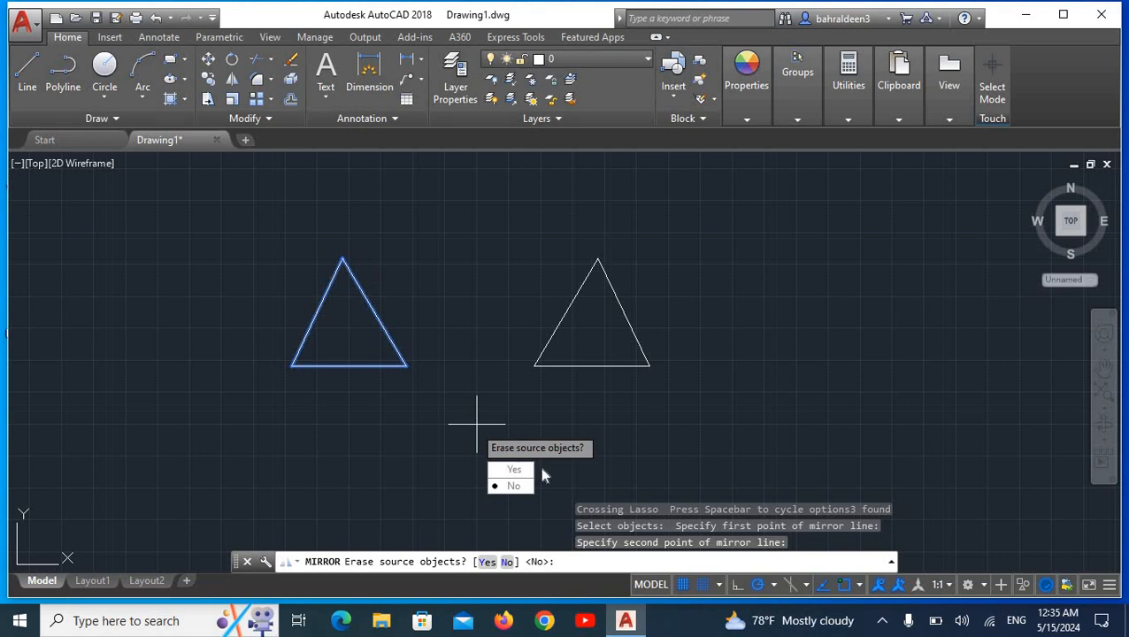
{"action": "left_click", "coordinate": [516, 486]}
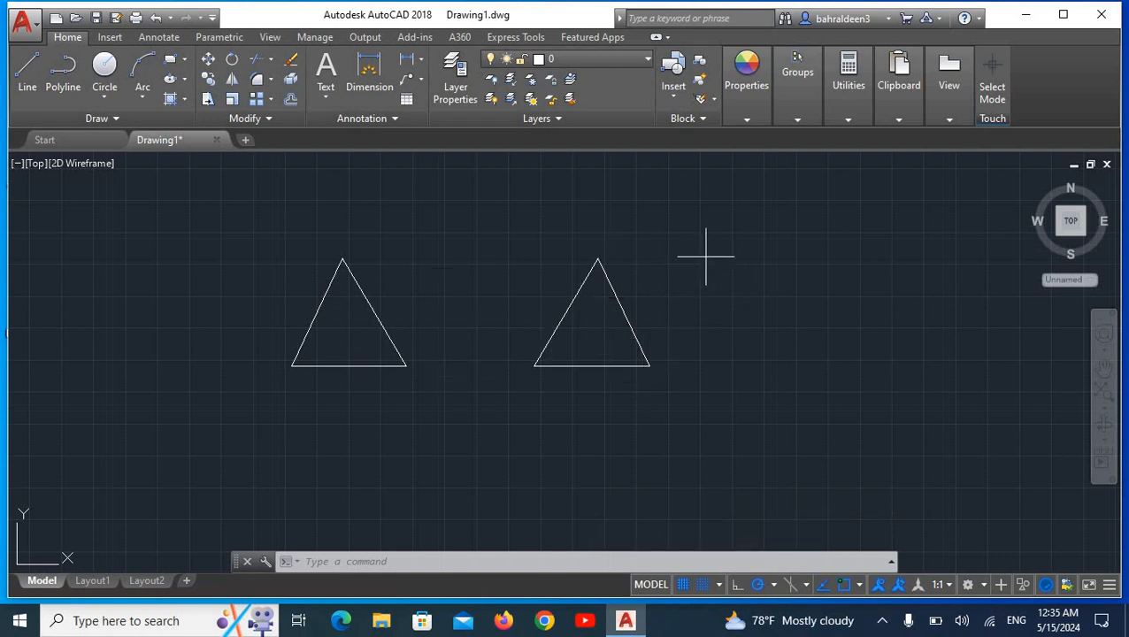
{"action": "mouse_move", "coordinate": [705, 255]}
{"action": "left_mouse_down"}
{"action": "mouse_move", "coordinate": [512, 312]}
{"action": "mouse_move", "coordinate": [677, 416]}
{"action": "mouse_move", "coordinate": [695, 381]}
{"action": "left_mouse_up"}
{"action": "key", "text": "Delete"}
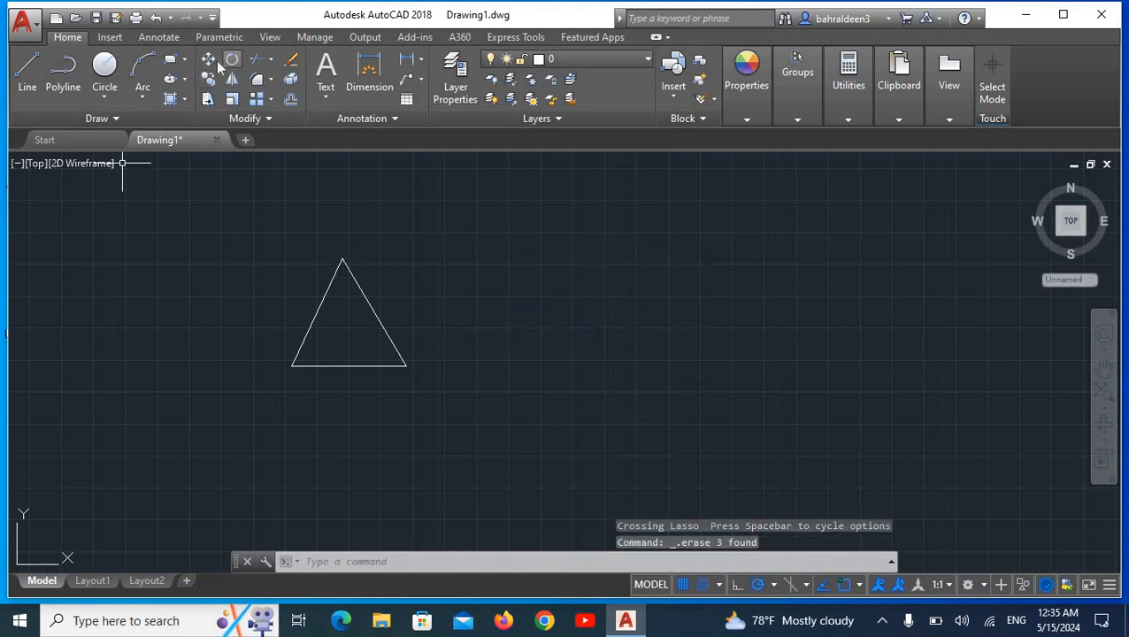
- Mirror the triangle across a vertical line to its right, choosing Yes to erase the source objects
{"action": "left_click", "coordinate": [231, 78]}
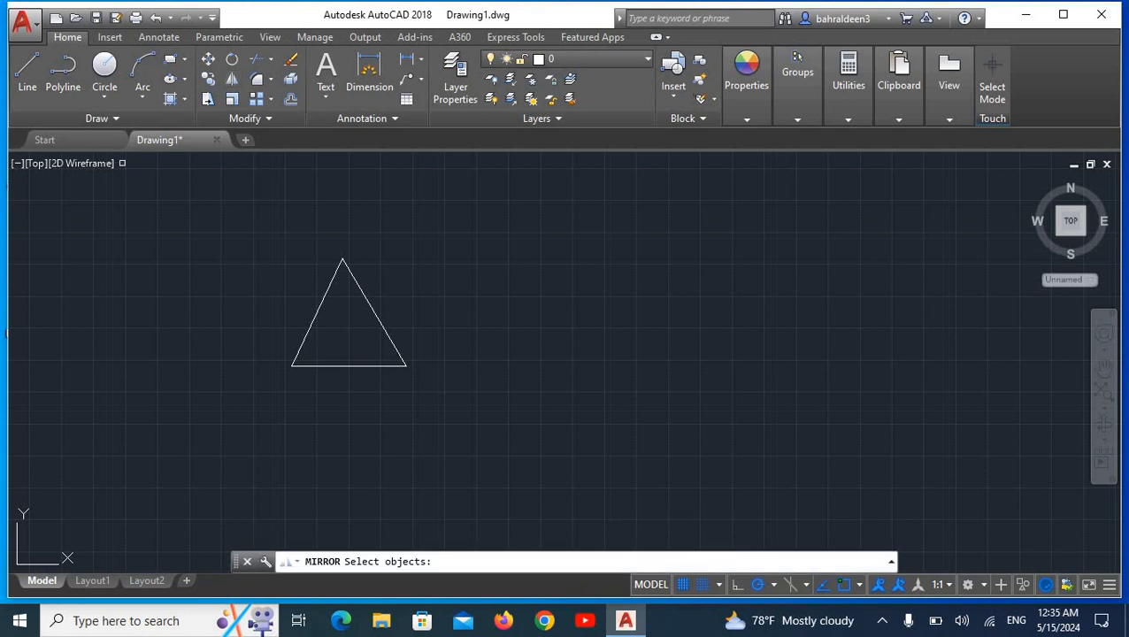
{"action": "mouse_move", "coordinate": [404, 239]}
{"action": "left_mouse_down"}
{"action": "mouse_move", "coordinate": [264, 391]}
{"action": "mouse_move", "coordinate": [478, 360]}
{"action": "mouse_move", "coordinate": [475, 331]}
{"action": "left_mouse_up"}
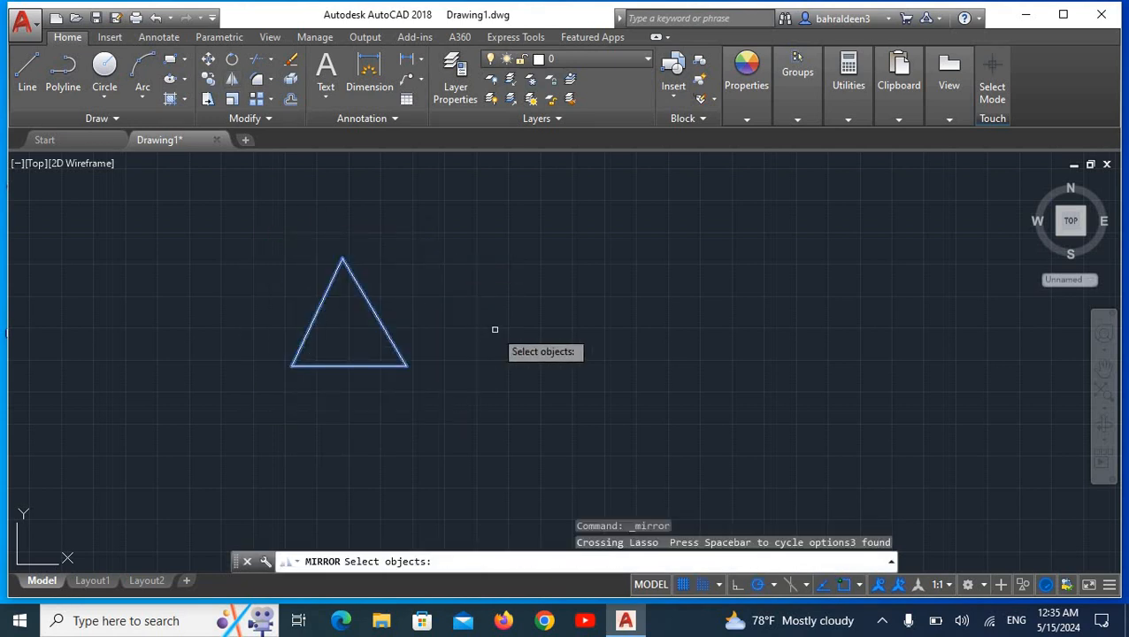
{"action": "key", "text": "Return"}
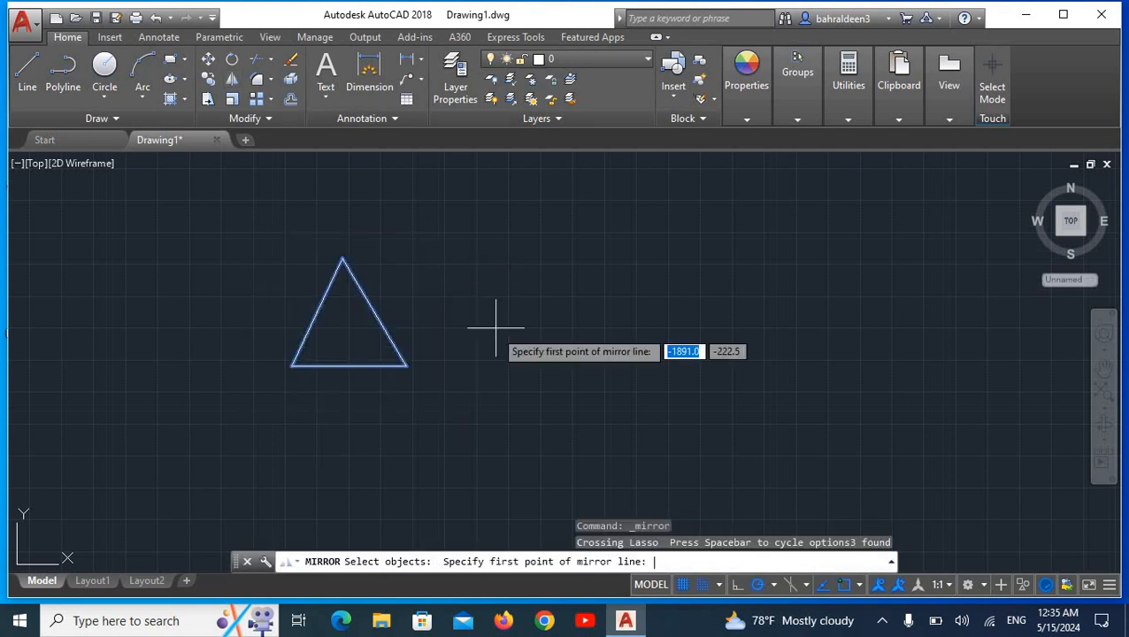
{"action": "left_click", "coordinate": [477, 233]}
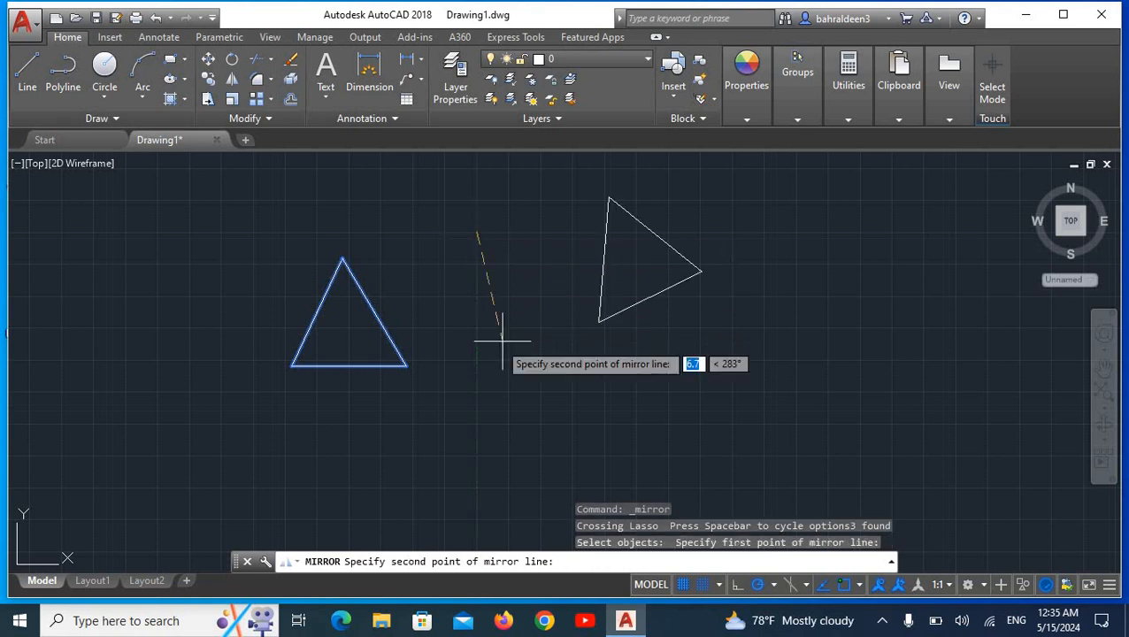
{"action": "left_click", "coordinate": [477, 411]}
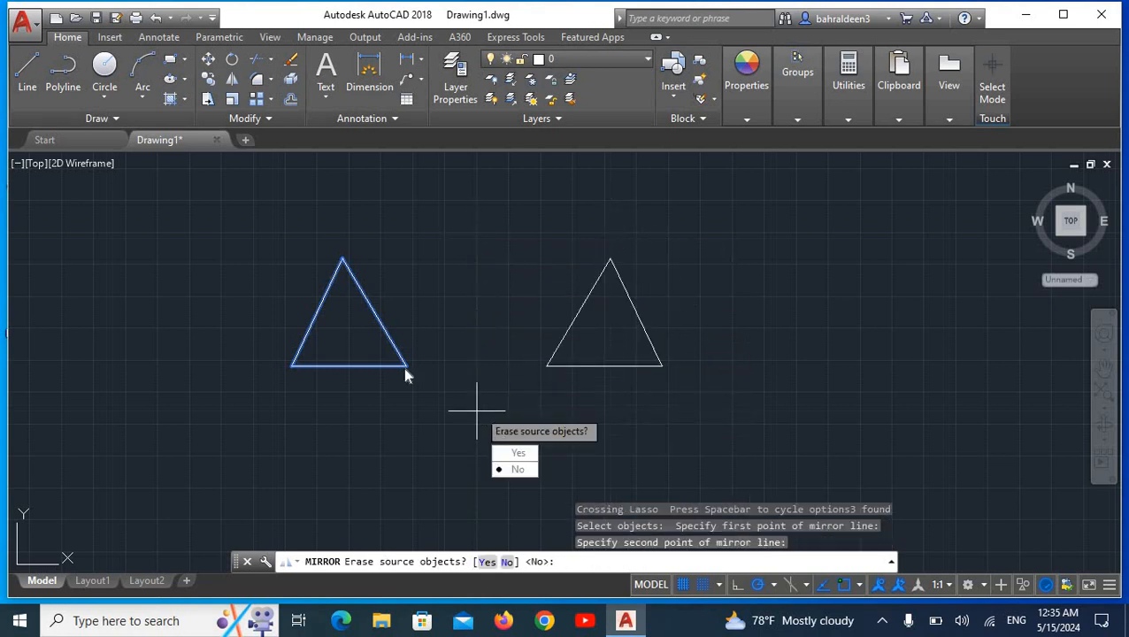
{"action": "left_click", "coordinate": [517, 453]}
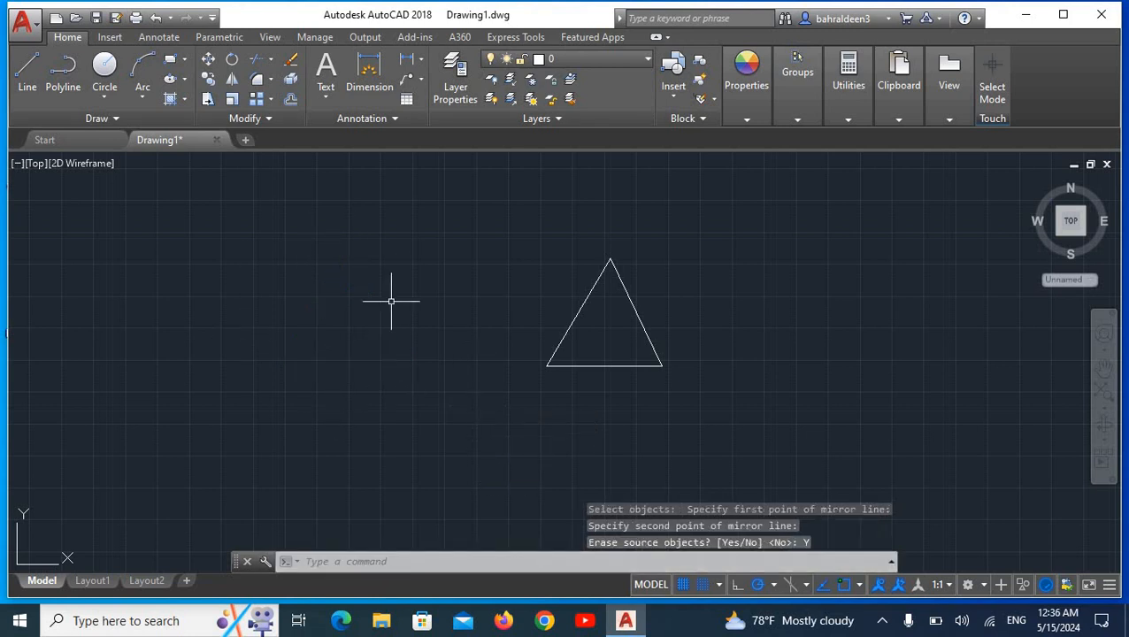